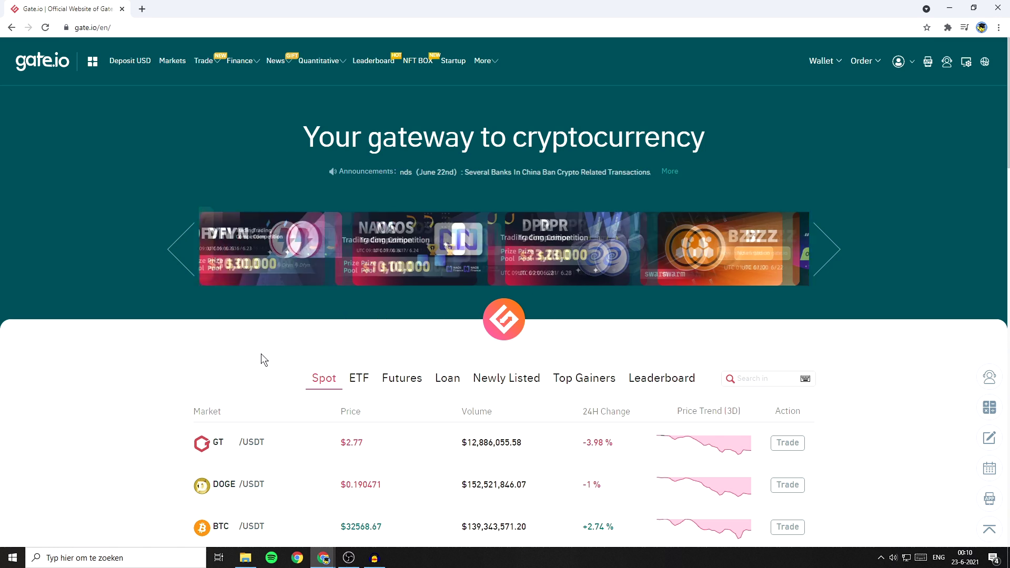
Search the spot market list for 'l' and open the LABS/USDT trading page
click(171, 61)
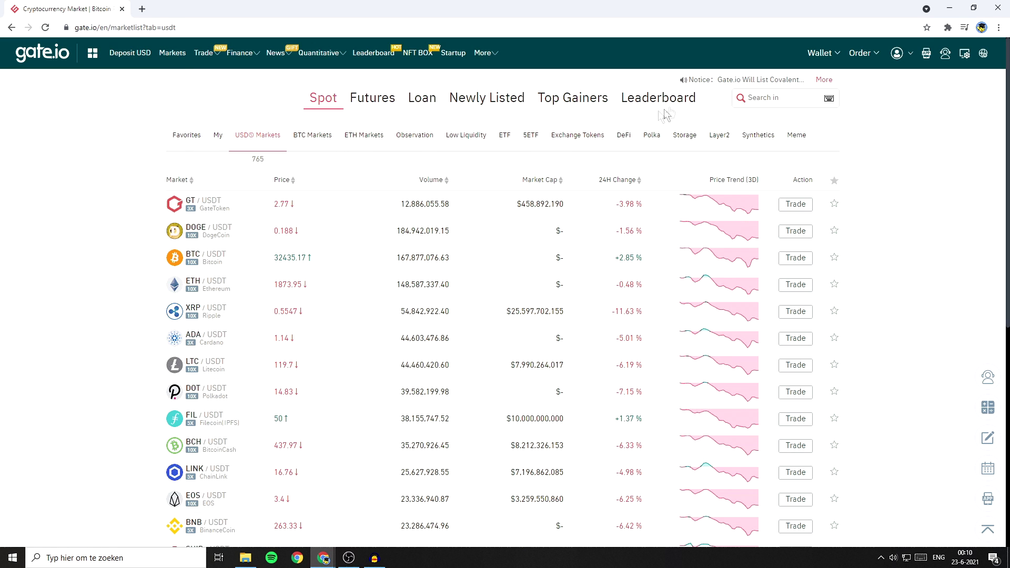
click(778, 98)
text(l)
click(731, 115)
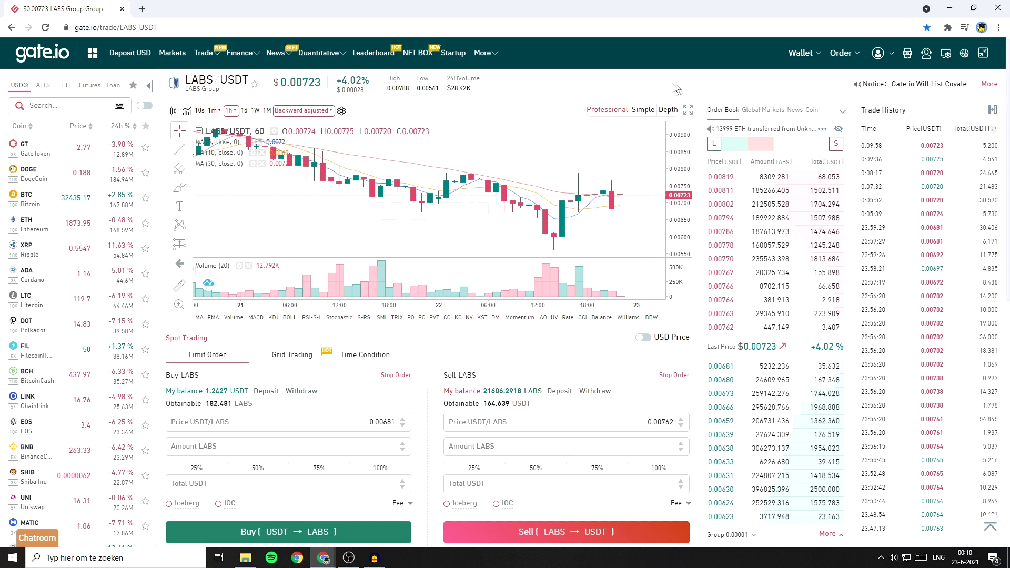
Scroll down to the spot trading panels and open the Stop Order form for buying LABS
scroll(341, 285, down, 2)
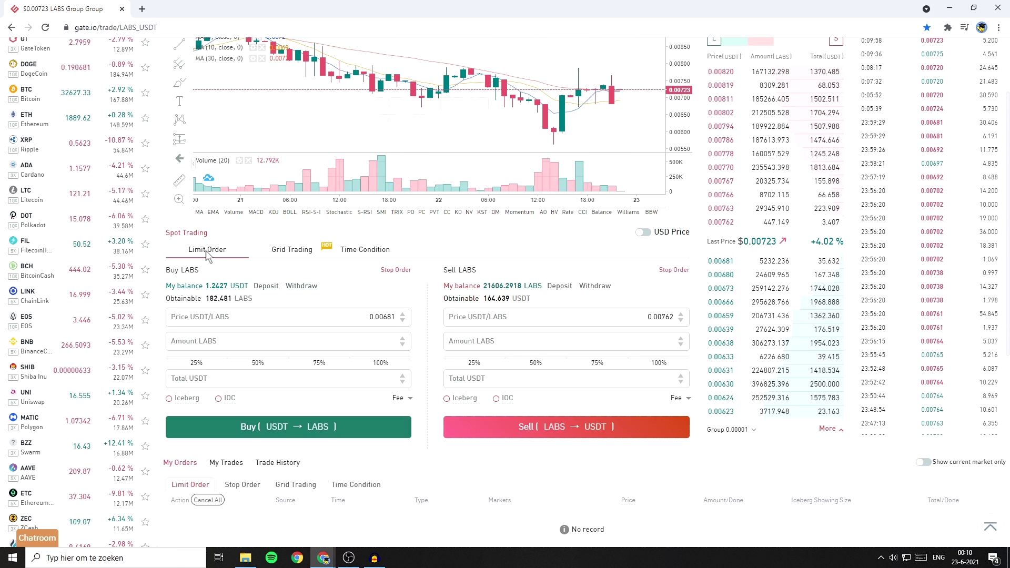
scroll(368, 240, down, 1)
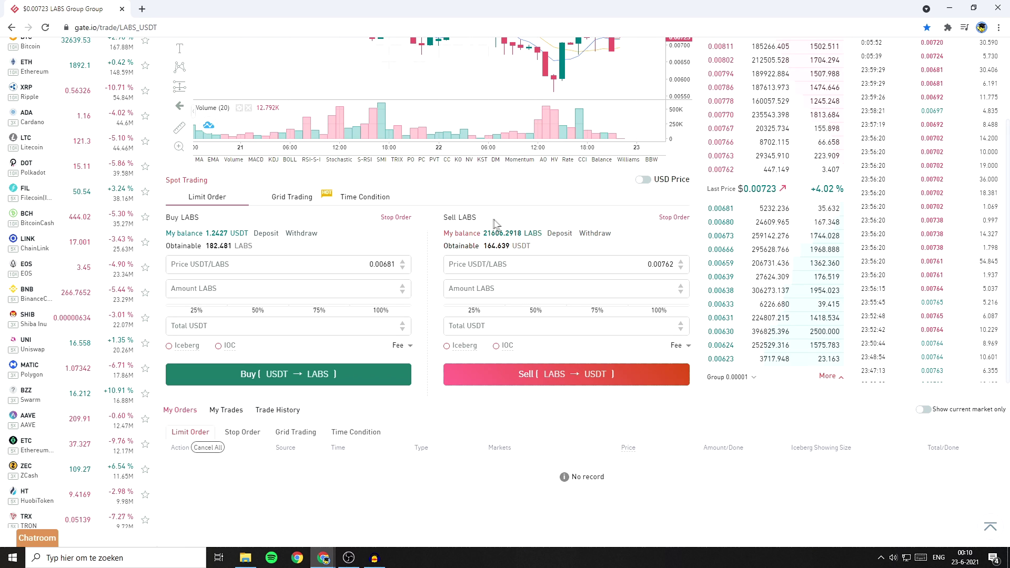
click(396, 217)
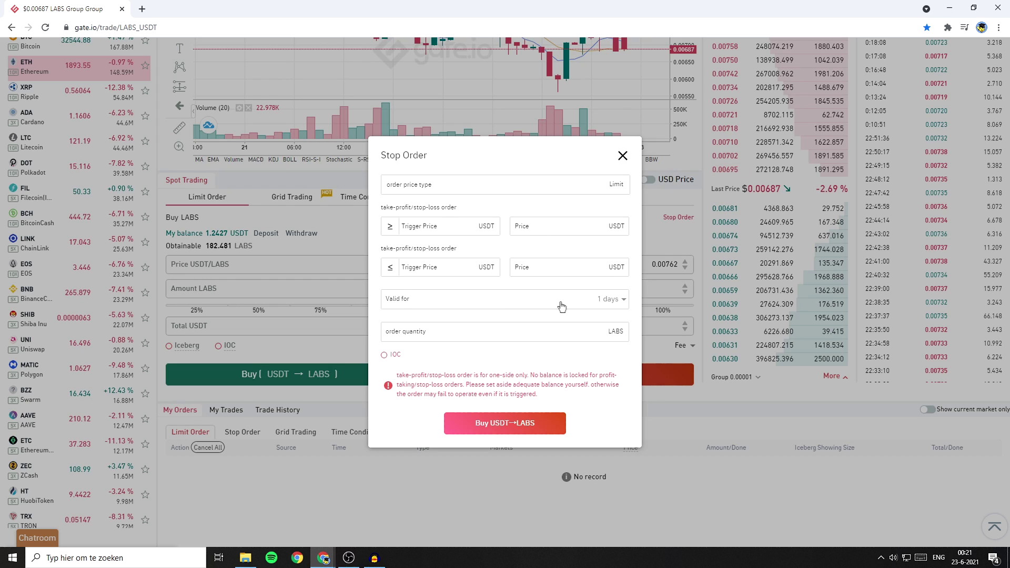
Show the validity choices on the buy LABS stop order form
click(541, 306)
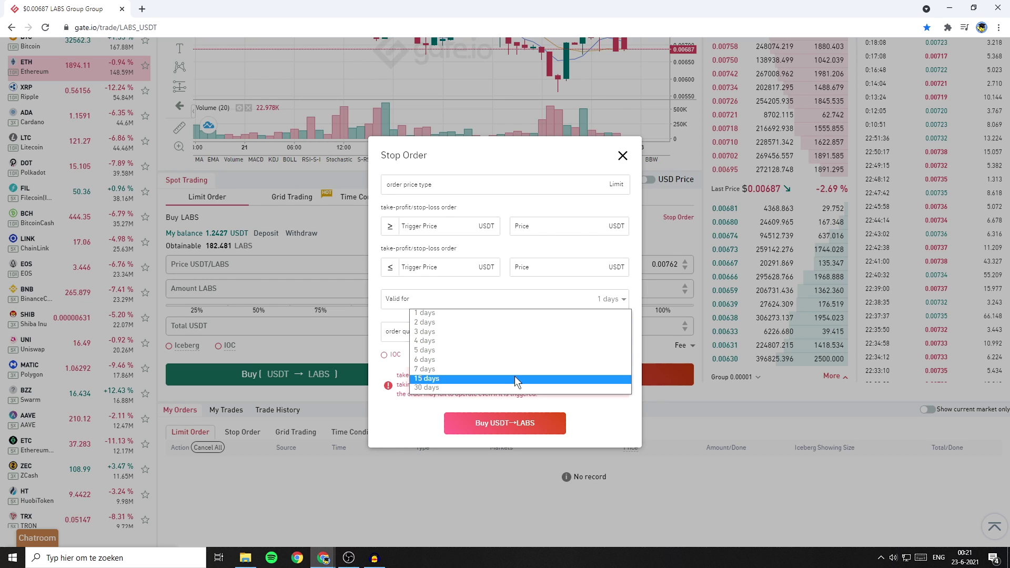
Dismiss the validity choices unchanged and scroll back up the LABS/USDT page
click(499, 331)
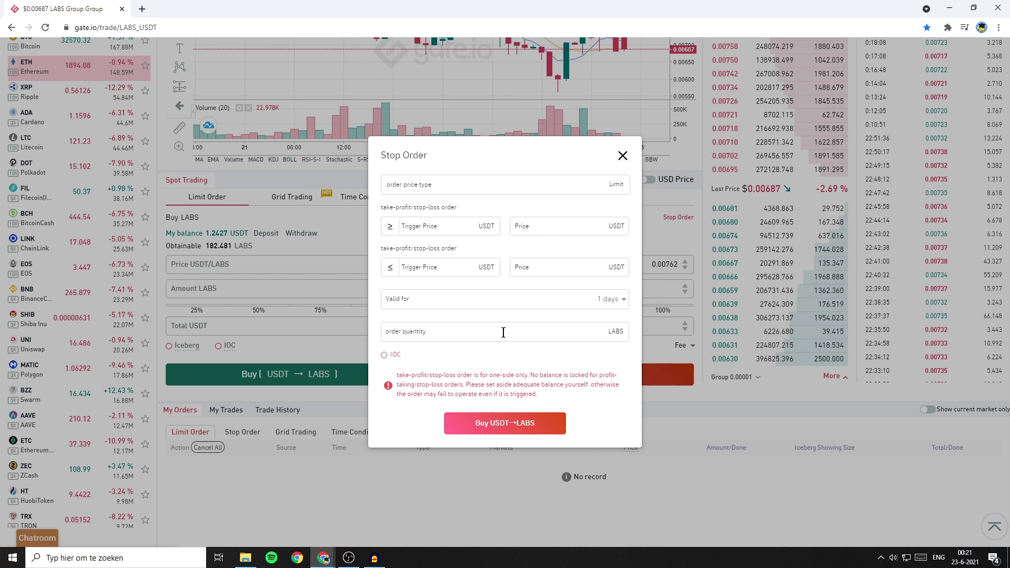
scroll(389, 373, up, 3)
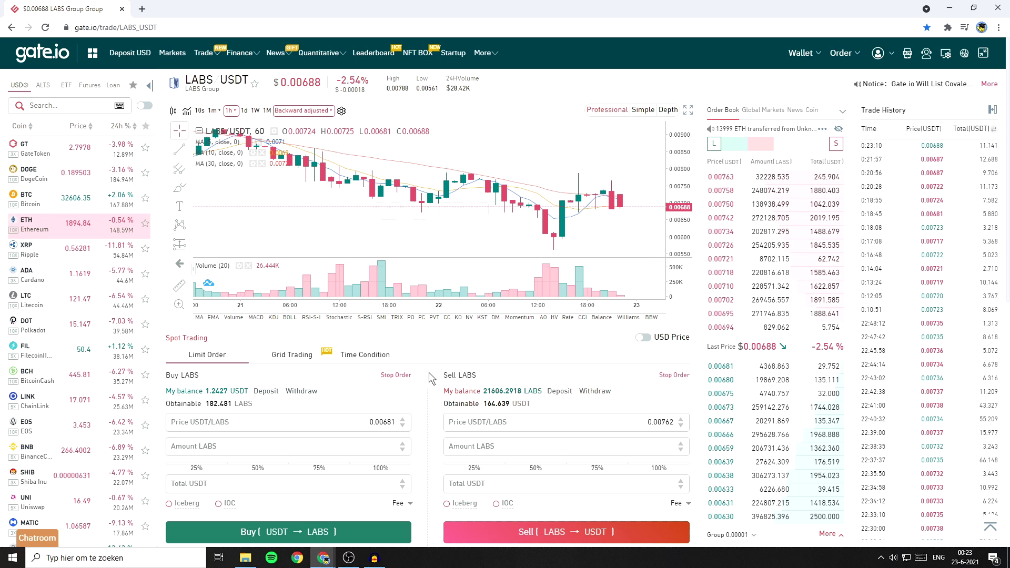
click(396, 376)
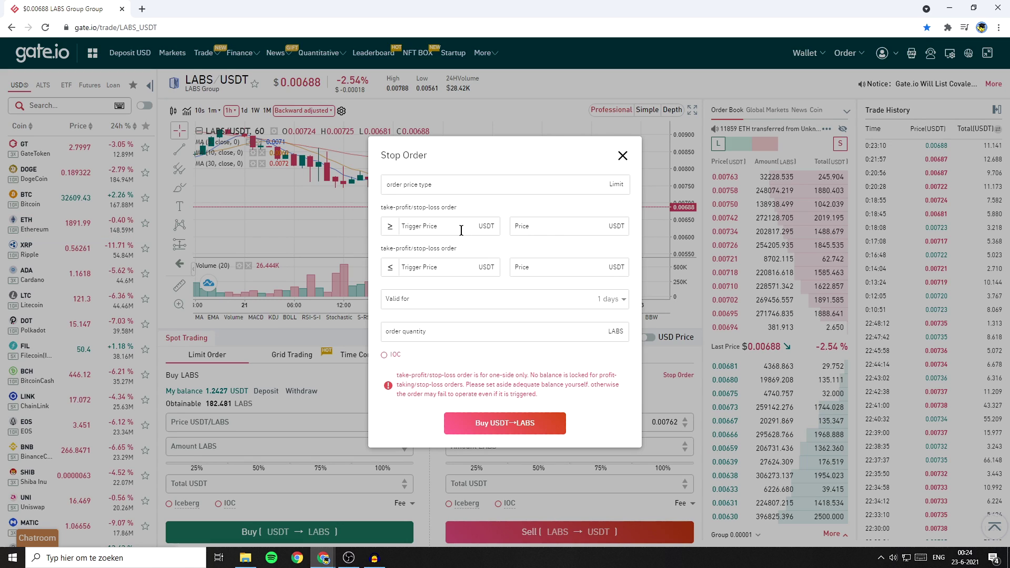
text(0)
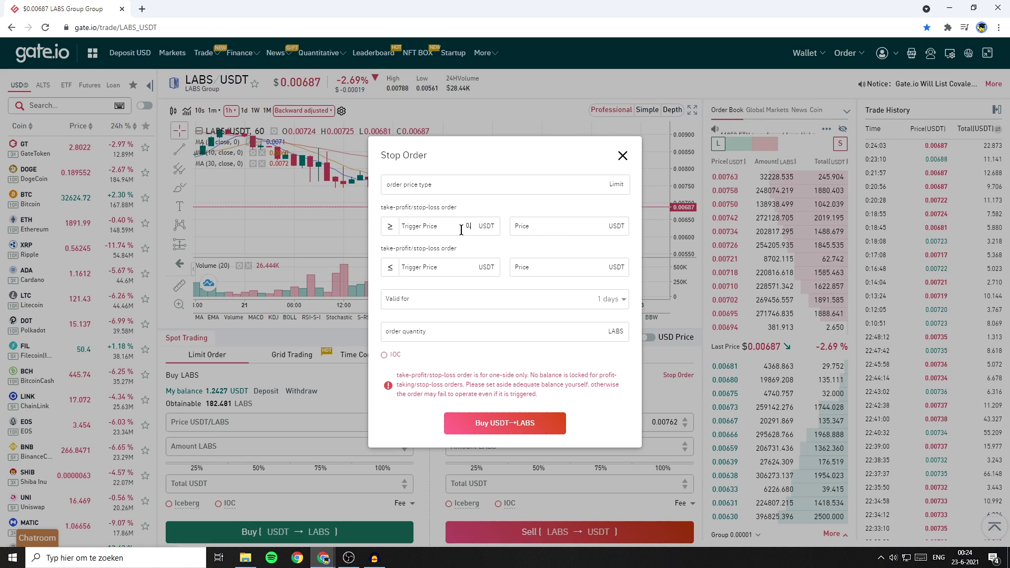
text(.008)
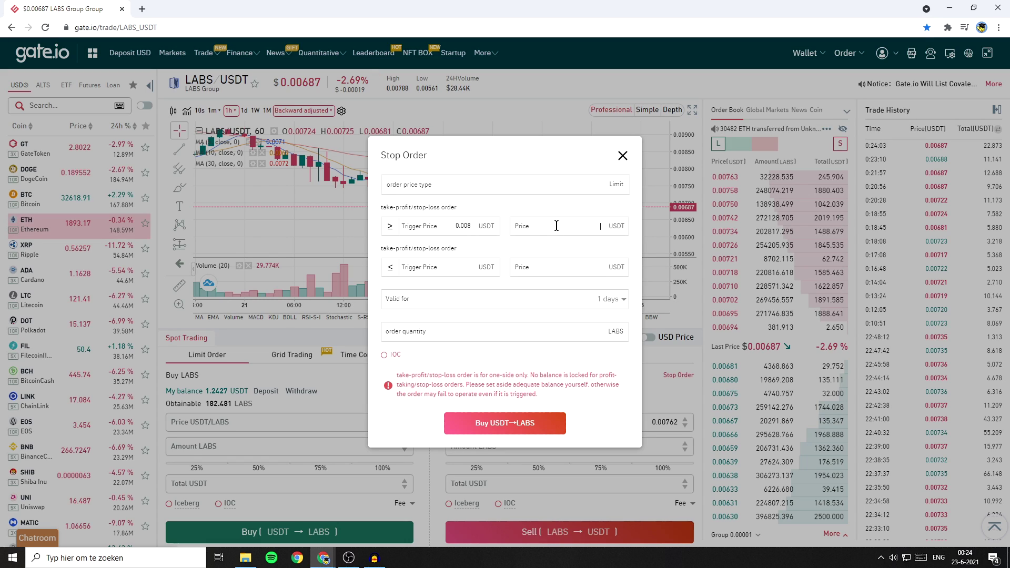
click(557, 226)
text(0.0083)
click(505, 332)
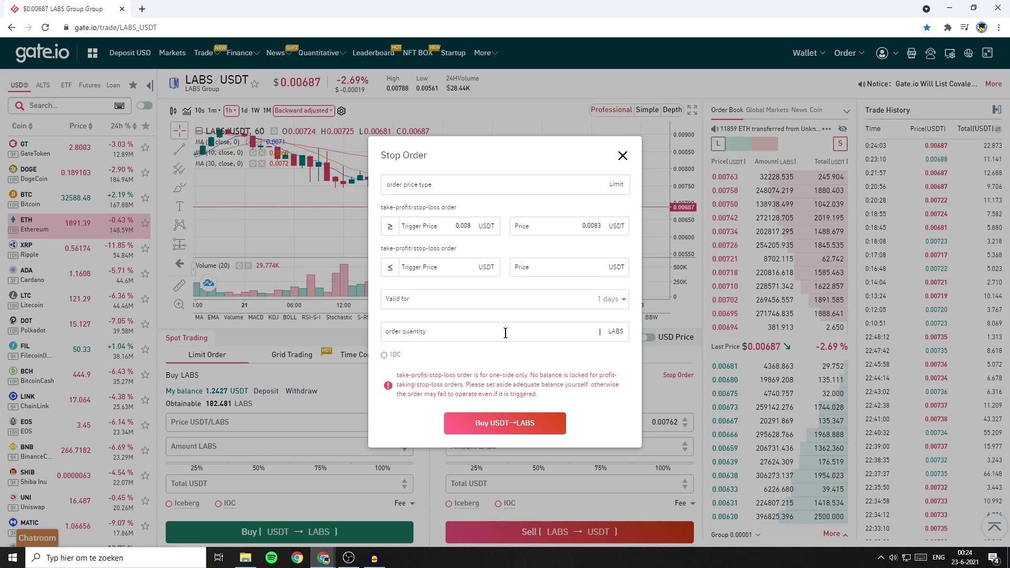
text(10000)
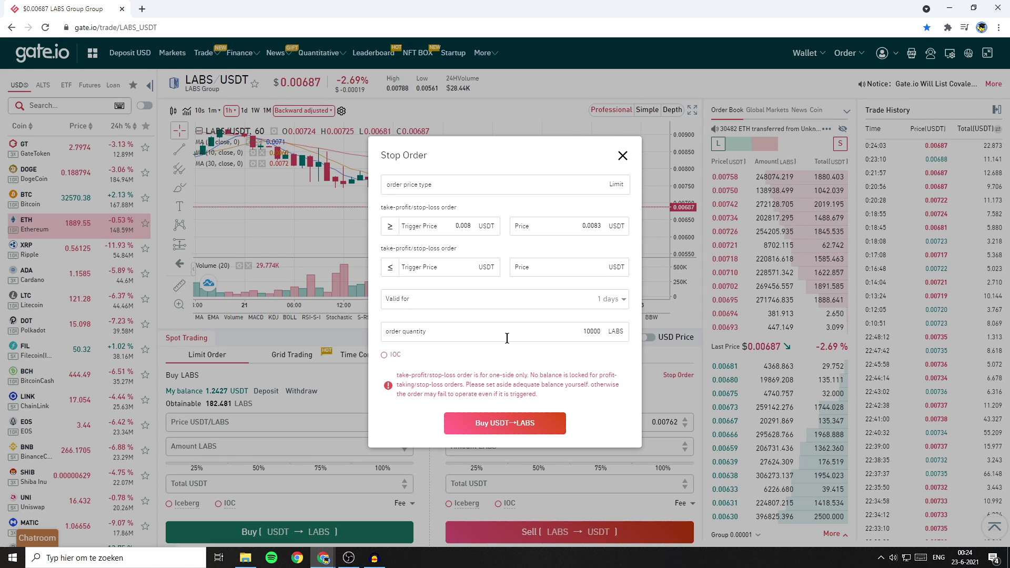
click(609, 302)
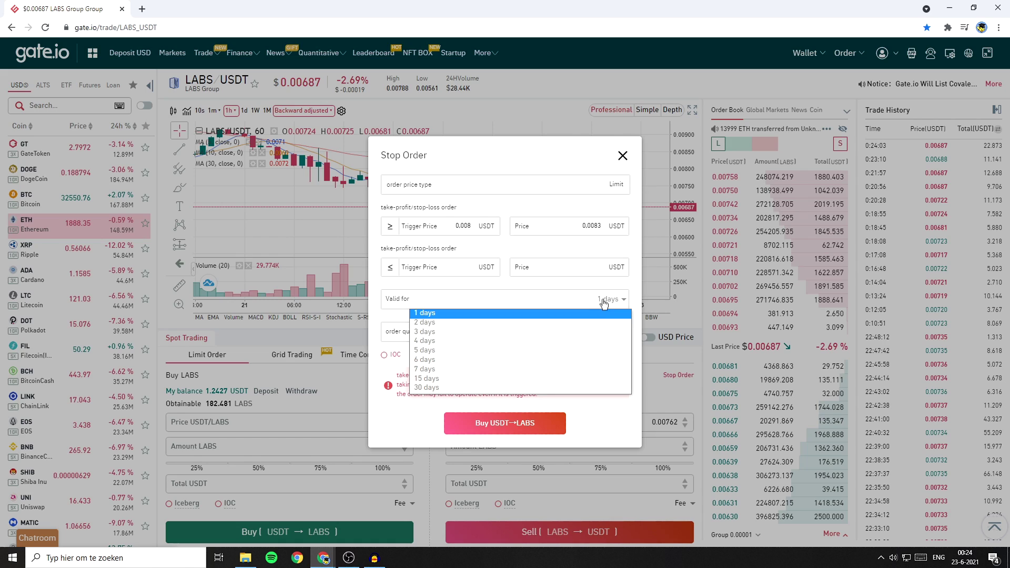
click(530, 350)
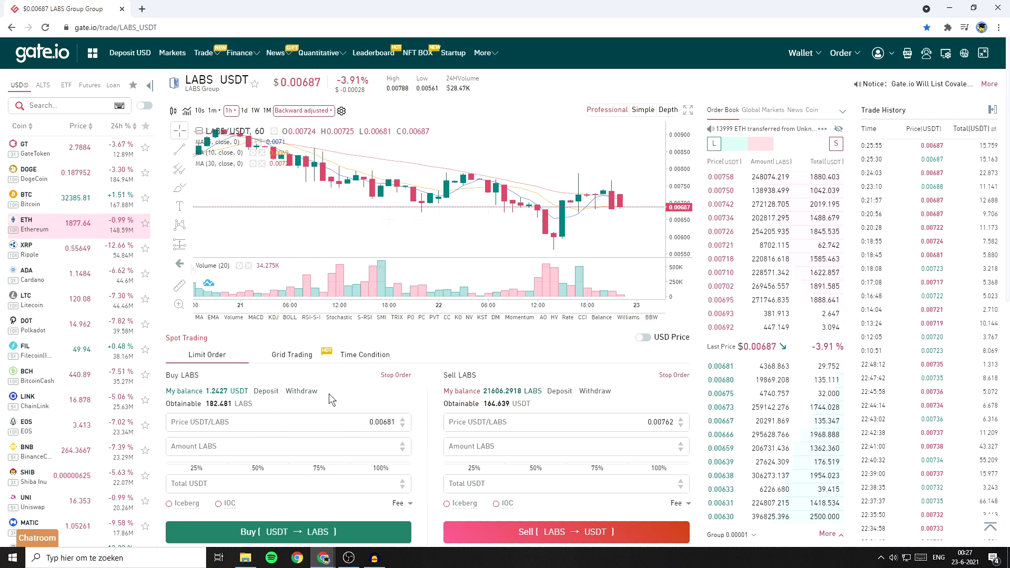
click(397, 375)
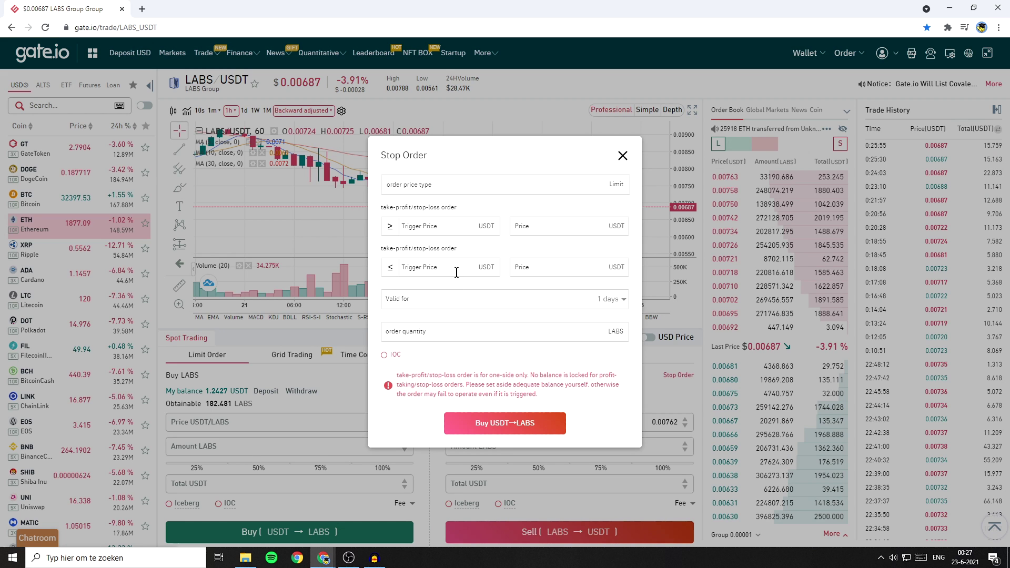
click(460, 272)
text(0.0)
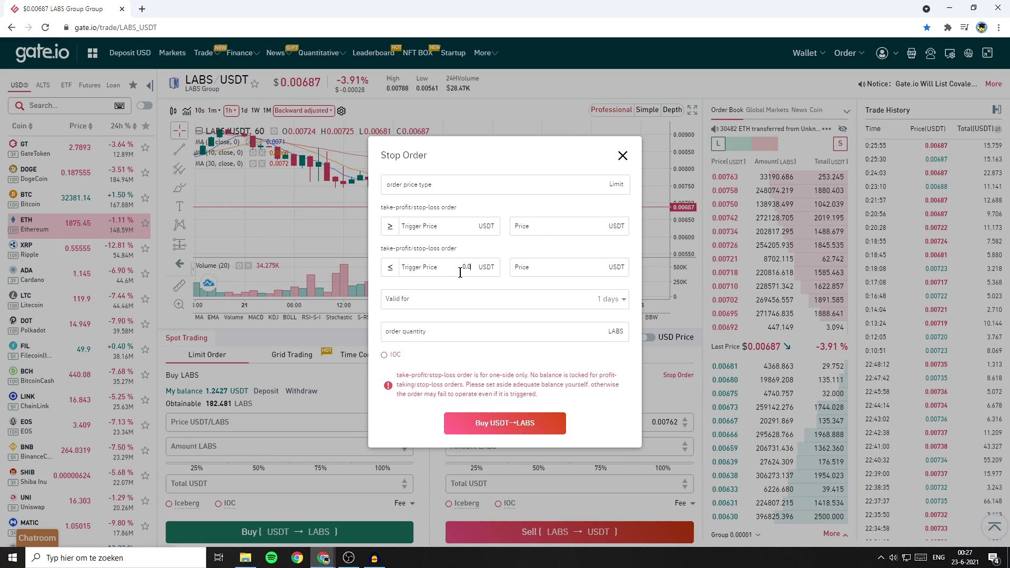
text(06)
click(541, 266)
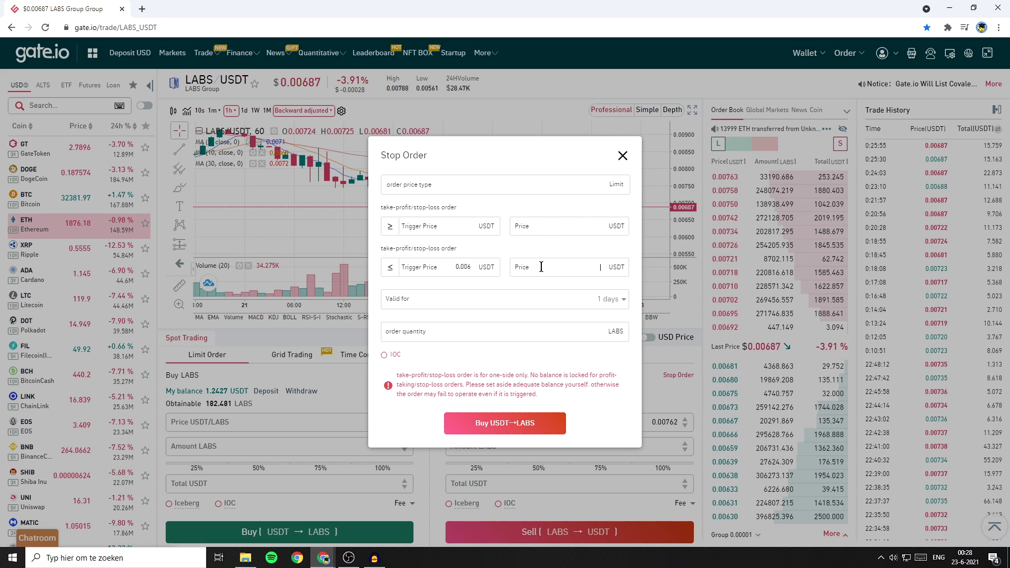
text(0.0063)
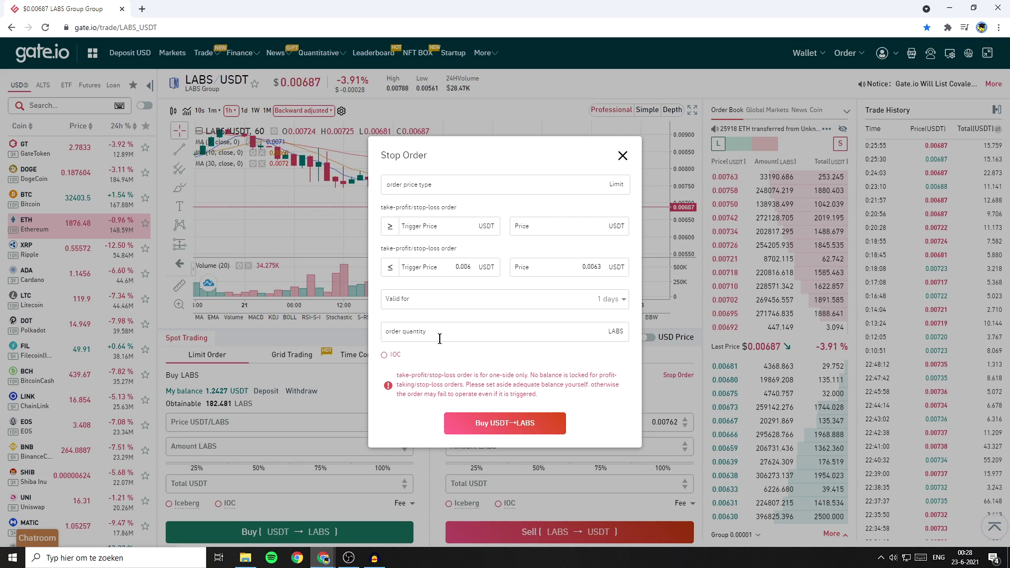
text(15000)
click(572, 309)
click(560, 332)
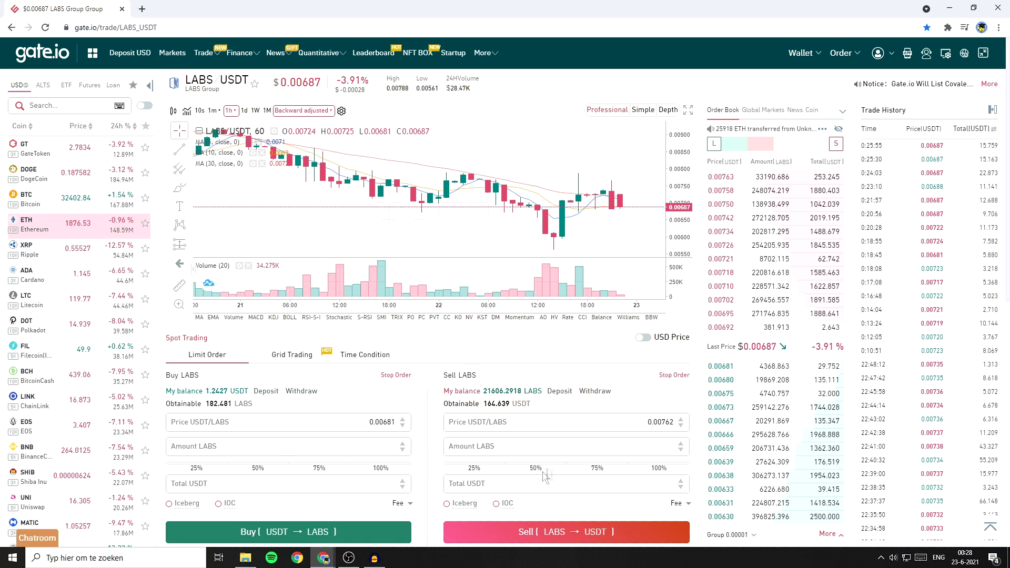
click(673, 376)
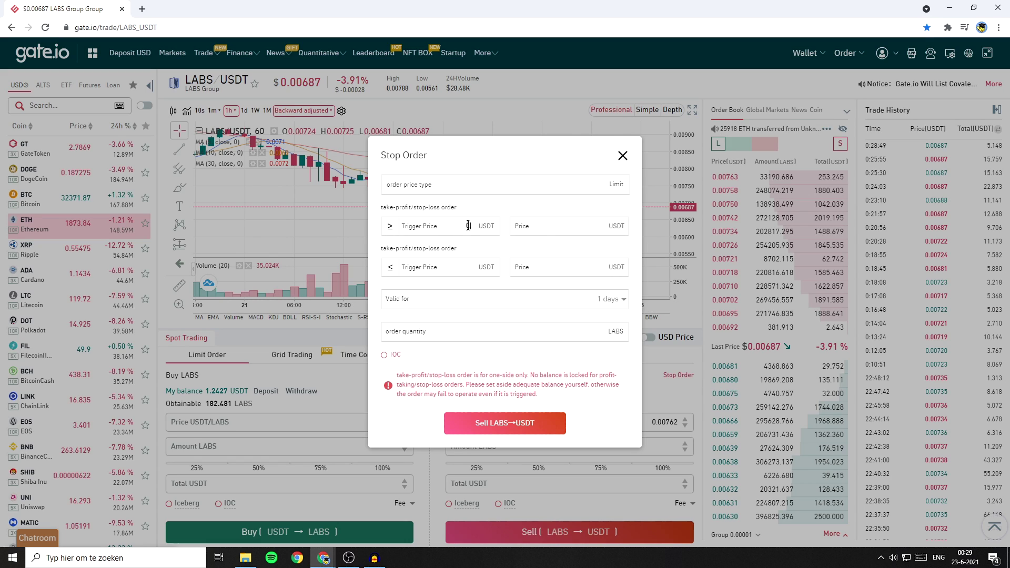
text(0.008)
key(Tab)
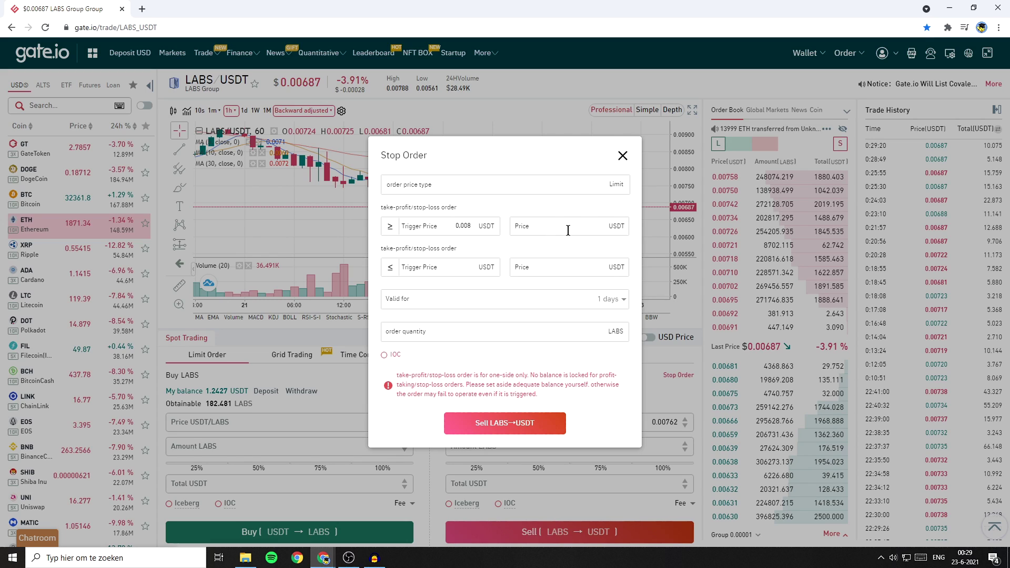
text(.00)
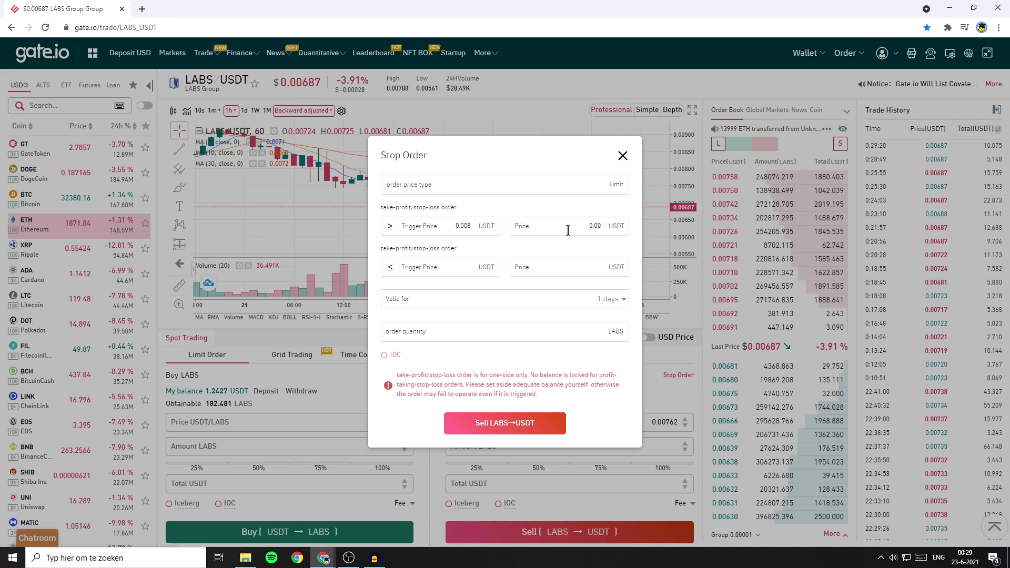
text(79)
click(605, 299)
click(567, 379)
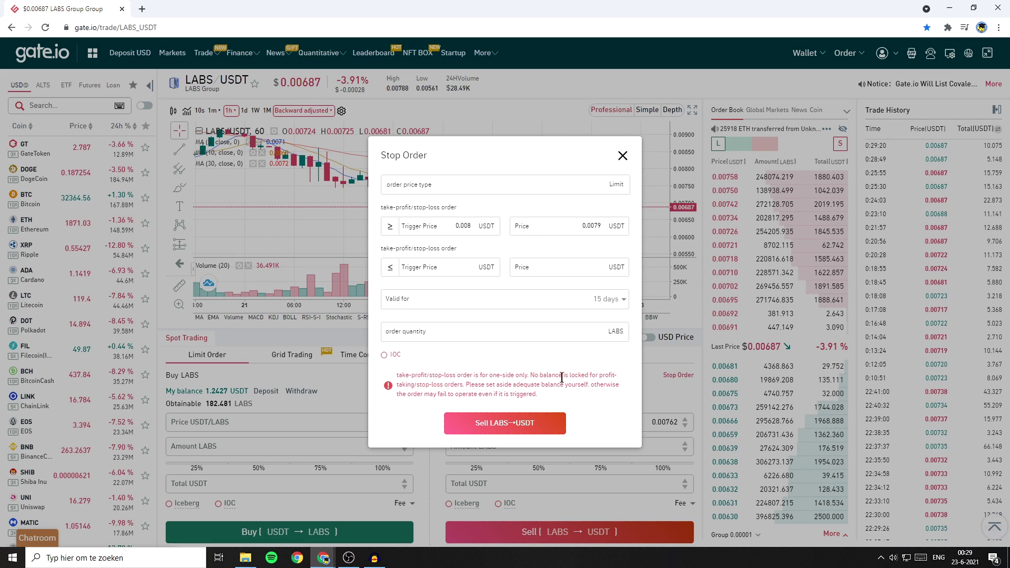
click(561, 335)
text(10000)
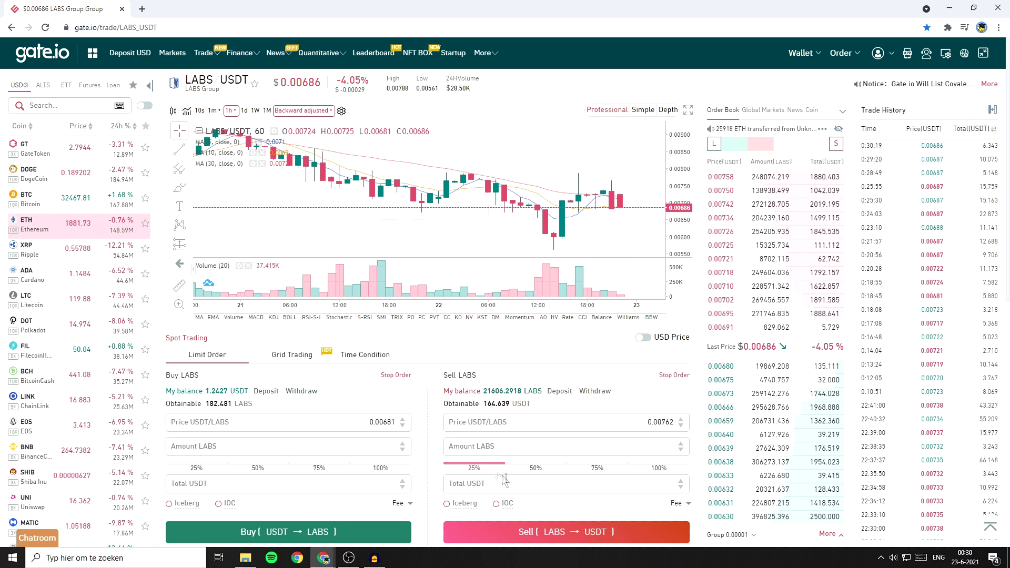
Set up a LABS sell stop order: trigger 0.0052, price 0.0048, 30-day validity, 6000 LABS
click(673, 375)
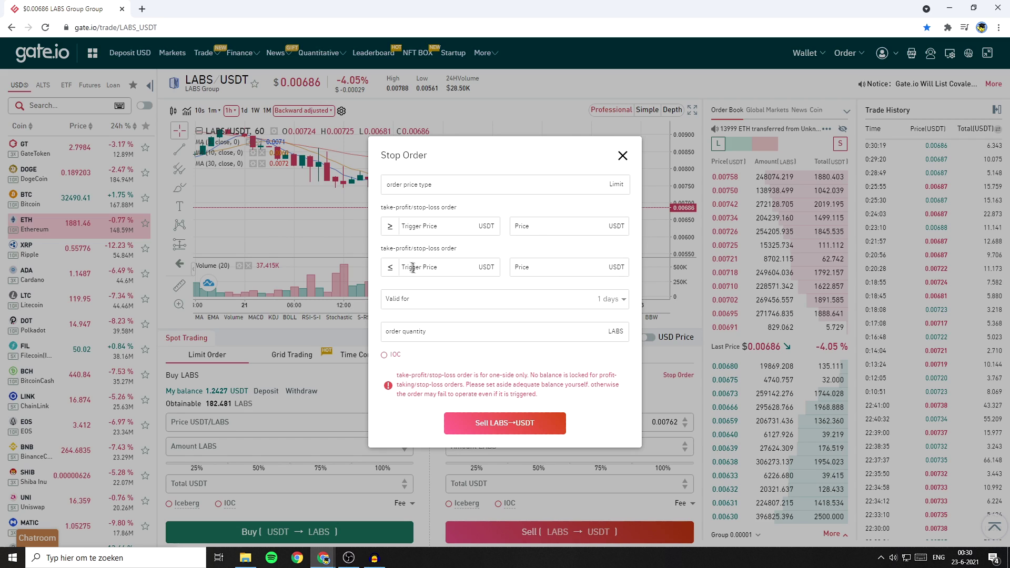
click(447, 268)
text(0.0052)
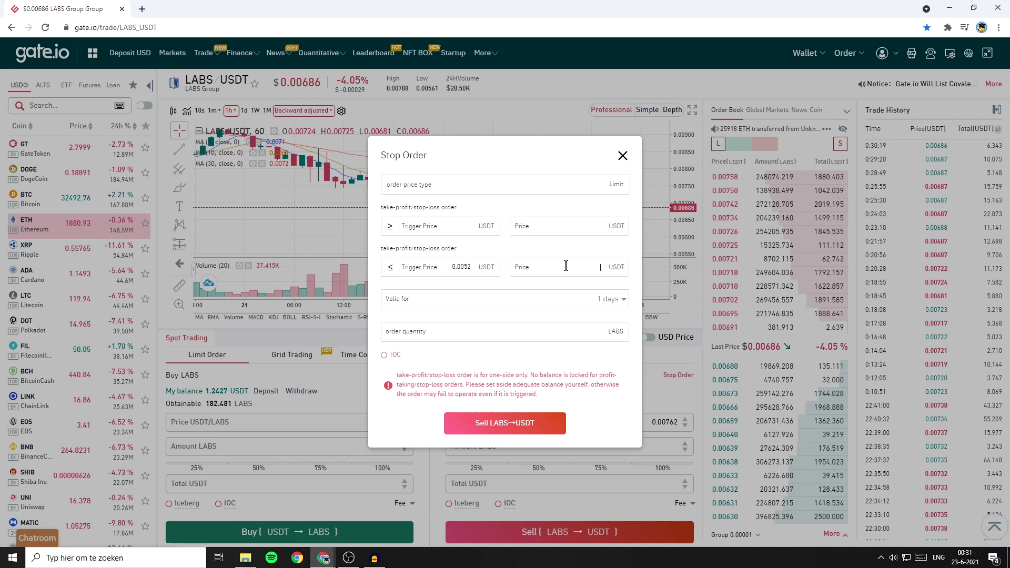
text(,0048)
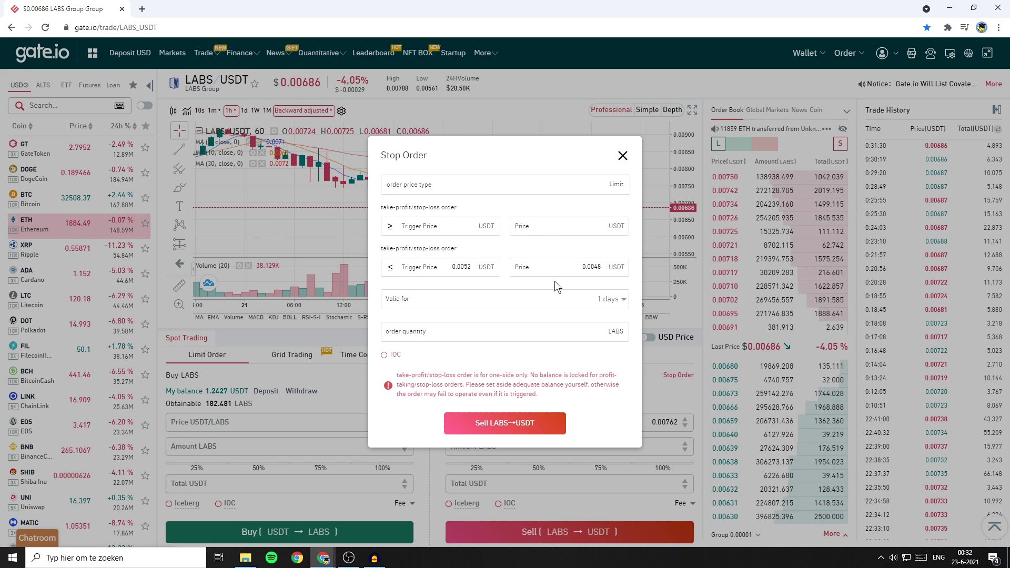
click(590, 300)
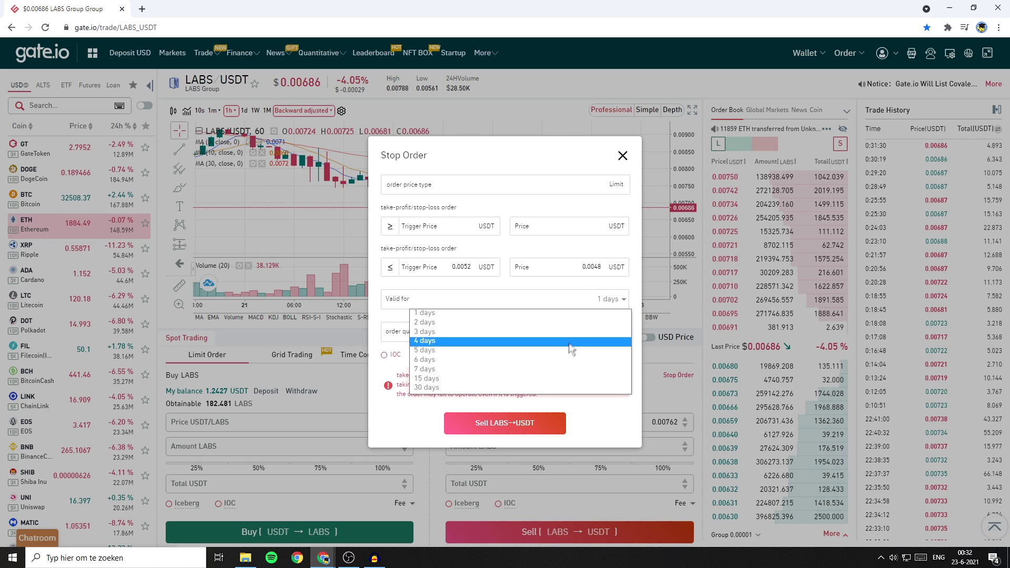
click(519, 387)
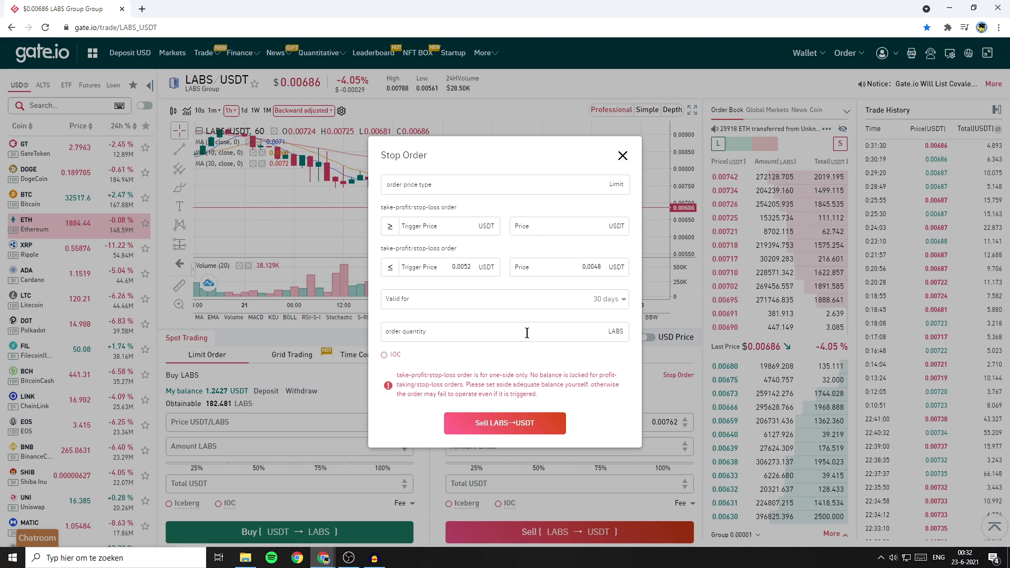
text(6000)
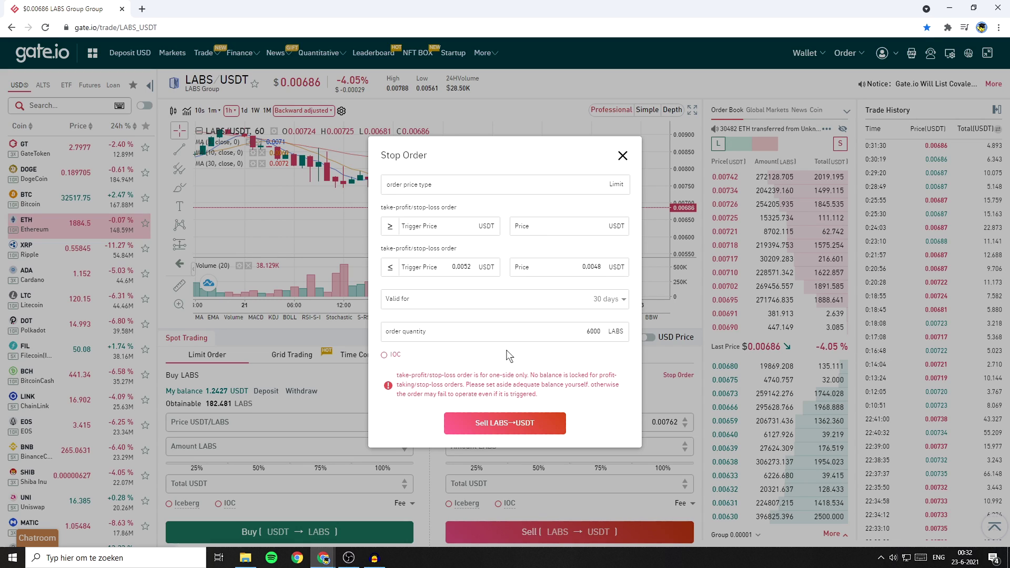